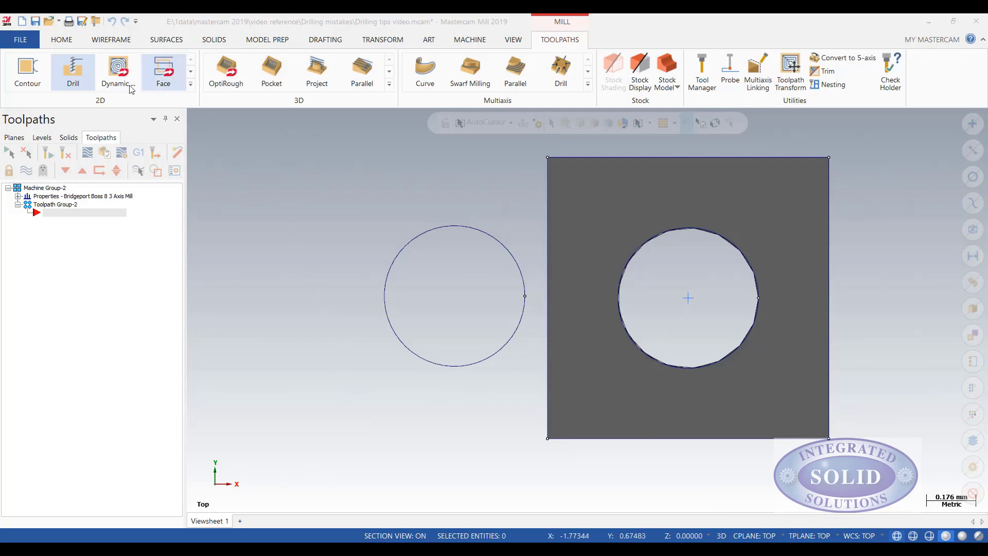
# - Start a Drill toolpath, pick the center of the separate wireframe circle as a hole point, and remove it from the features list
pyautogui.click(77, 72)
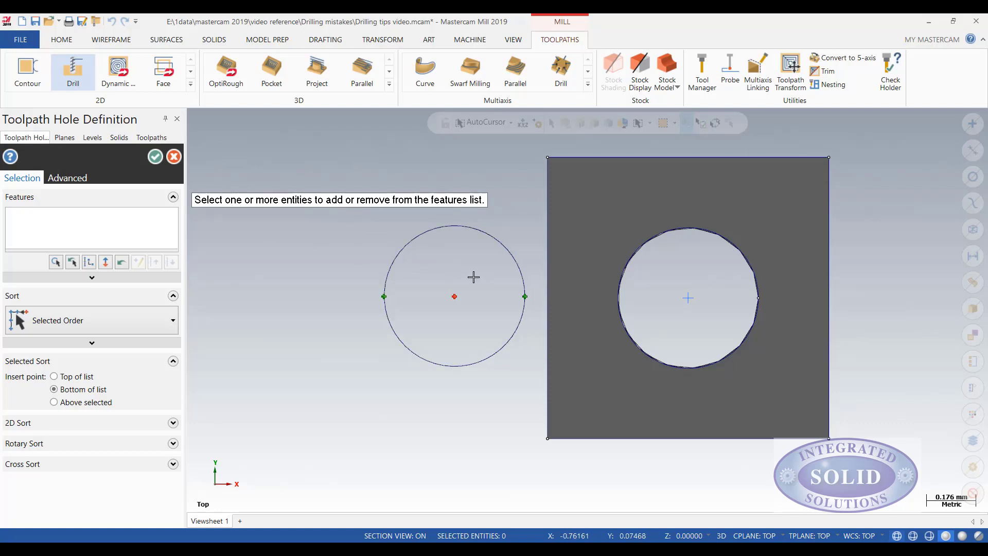
pyautogui.click(421, 231)
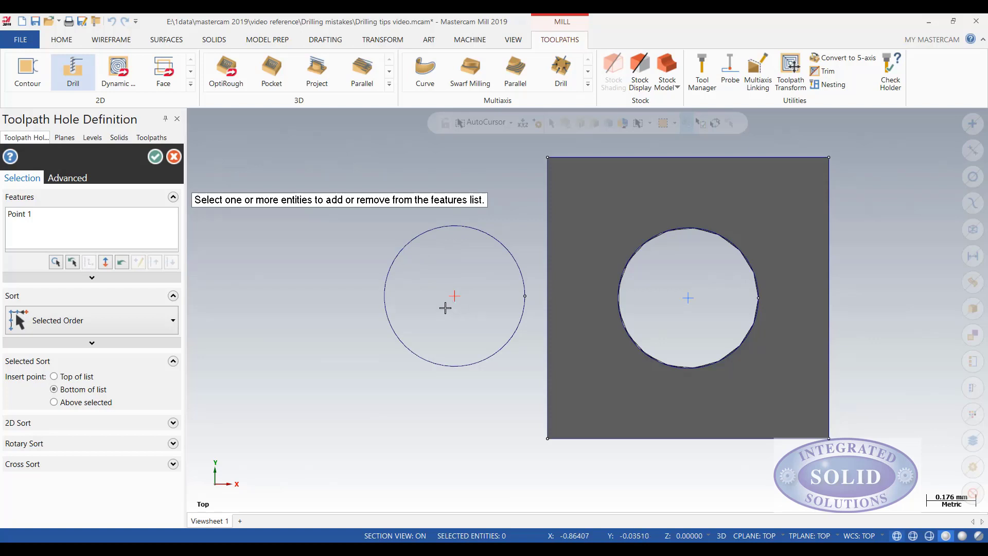
pyautogui.click(32, 221)
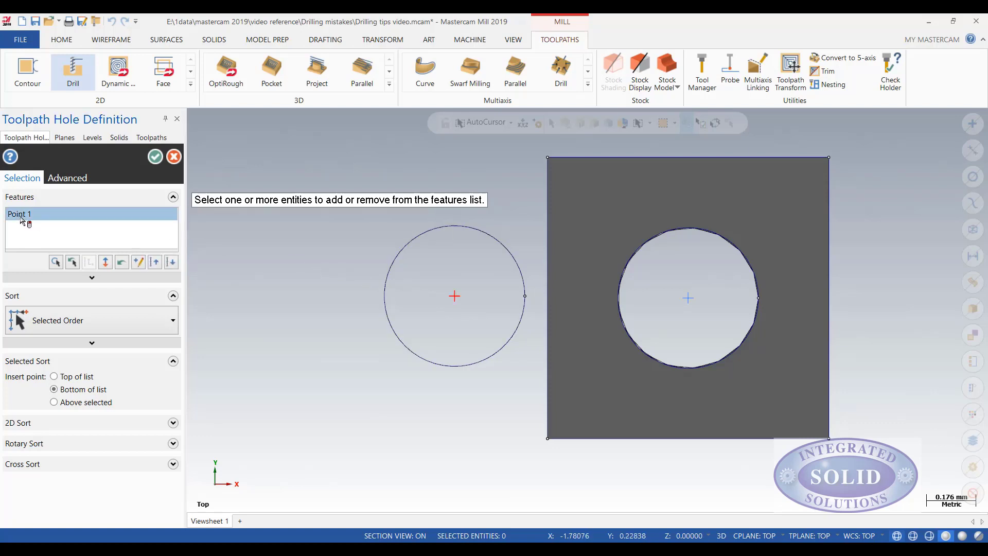
pyautogui.press('Delete')
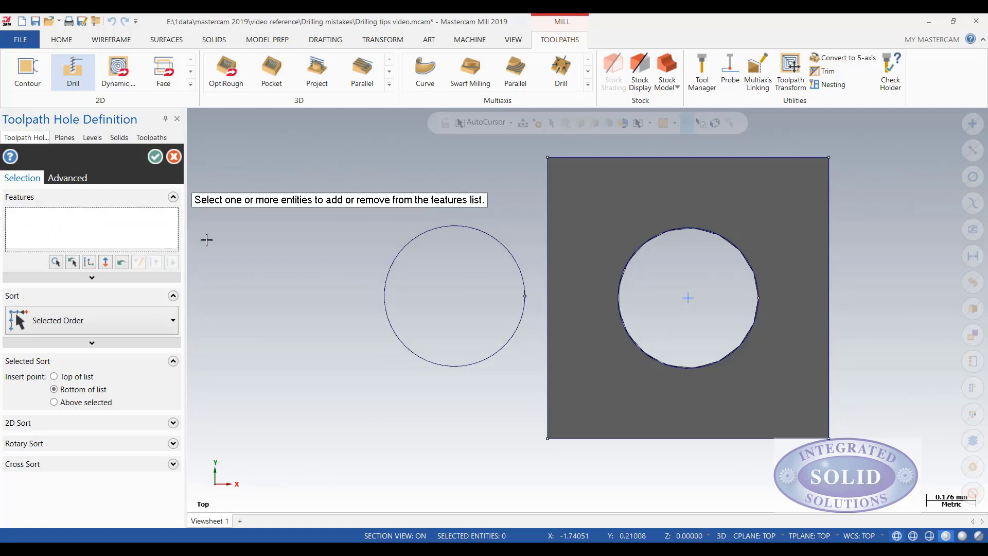
# - Try picking the two opposite horizontal quadrant points of the wireframe circle as drill points, and remove both from the features list
pyautogui.click(525, 297)
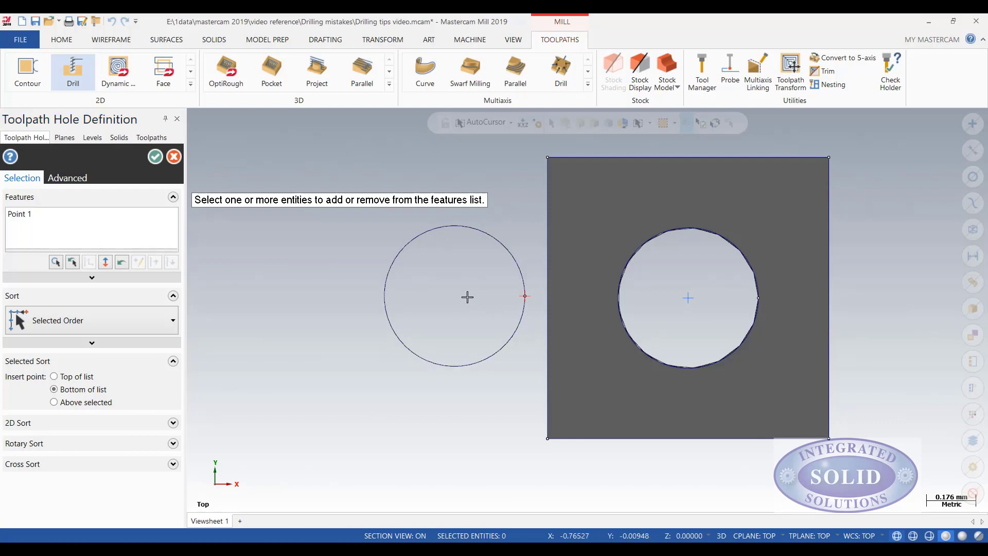
pyautogui.click(384, 295)
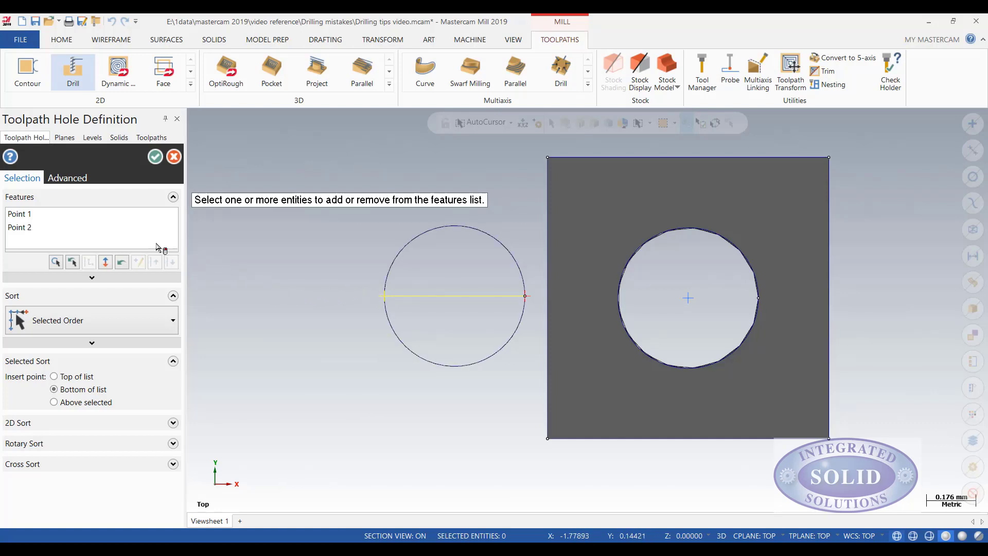
pyautogui.click(45, 218)
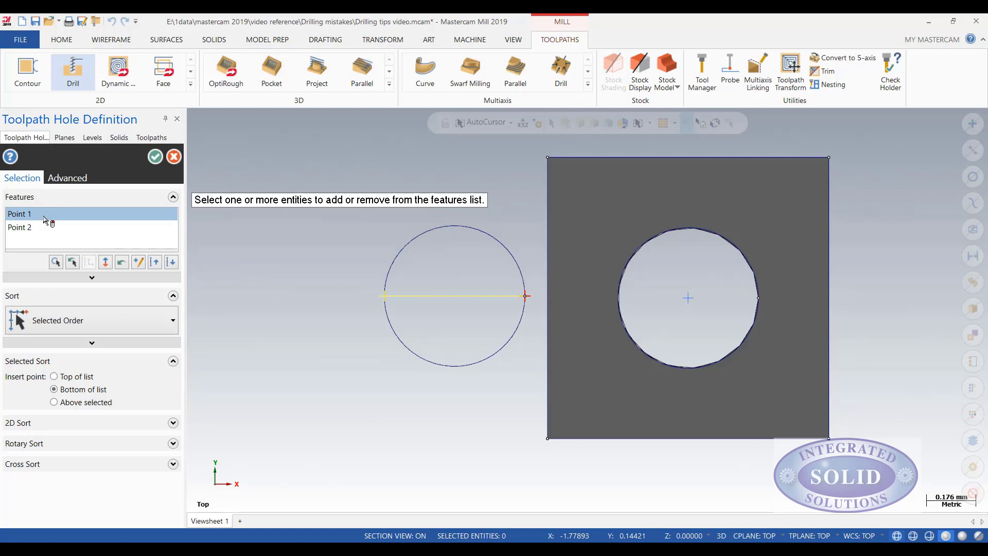
pyautogui.press('Delete')
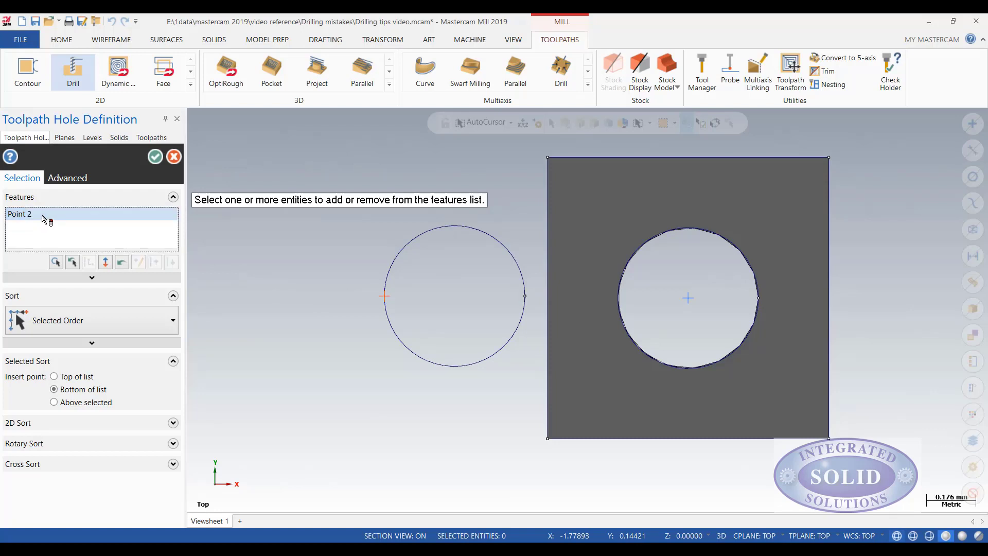
pyautogui.press('Delete')
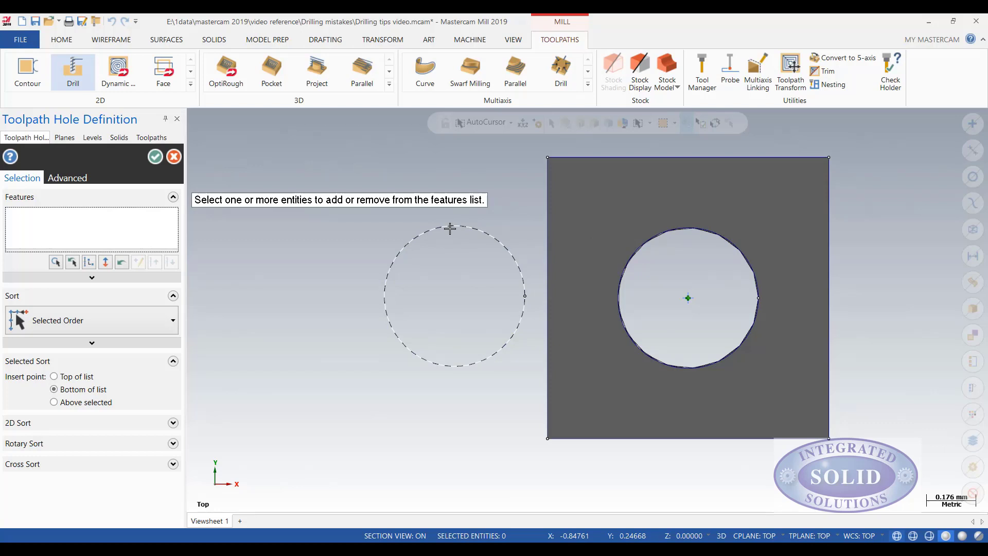
# - Try picking the center of the hole in the square part as a drill point, and remove it from the features list
pyautogui.click(680, 236)
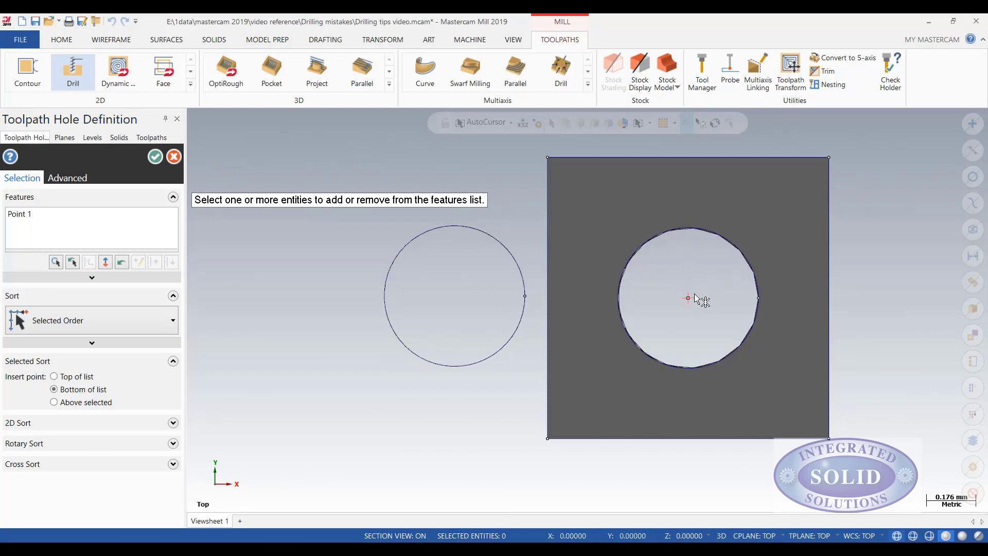
pyautogui.click(48, 214)
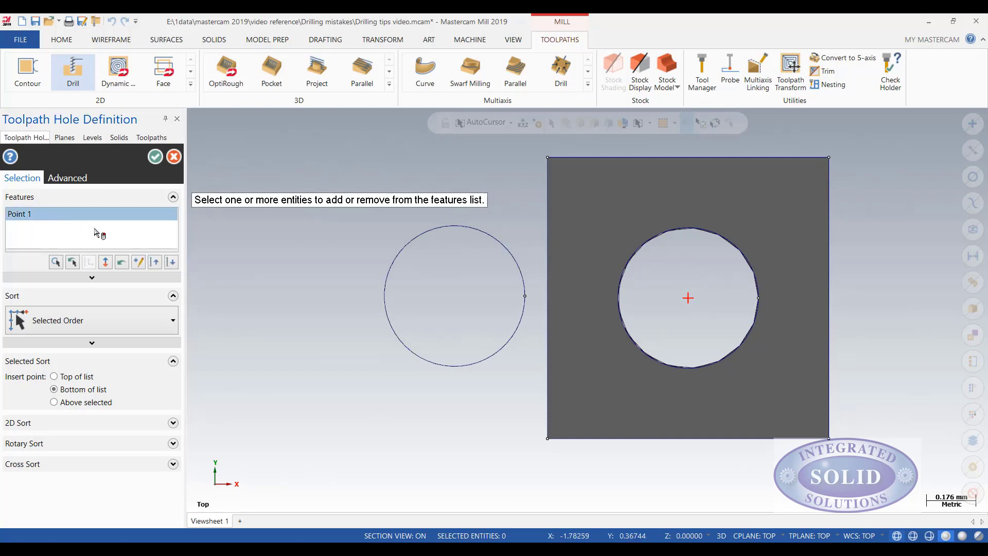
pyautogui.press('Delete')
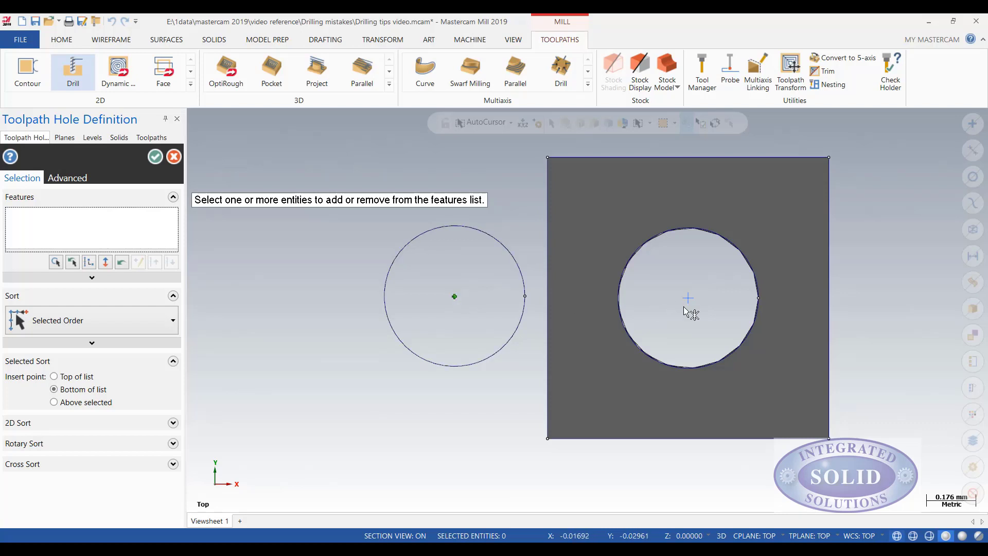
# - Try picking the two opposite horizontal quadrant points of the part's hole as drill points, and remove both from the features list
pyautogui.click(760, 298)
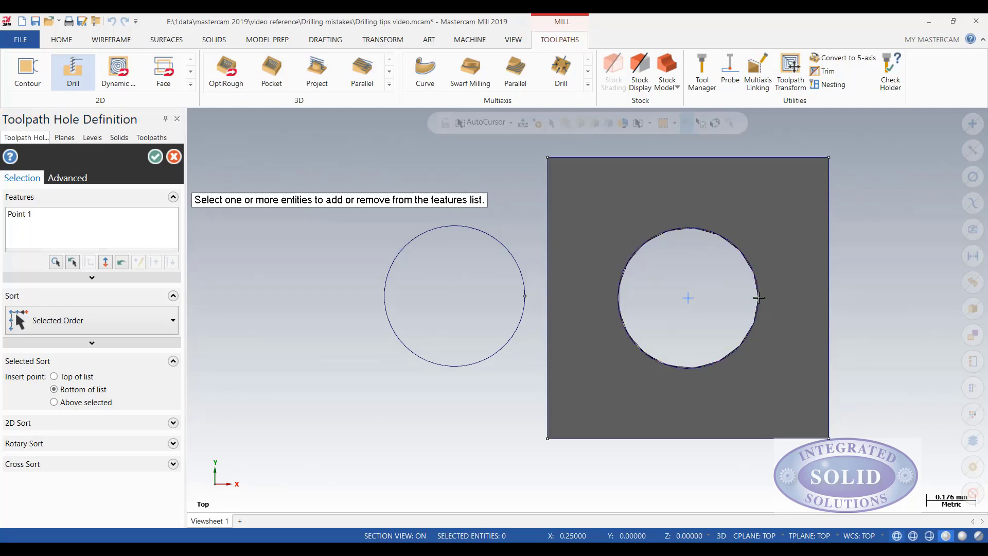
pyautogui.click(618, 299)
pyautogui.click(56, 221)
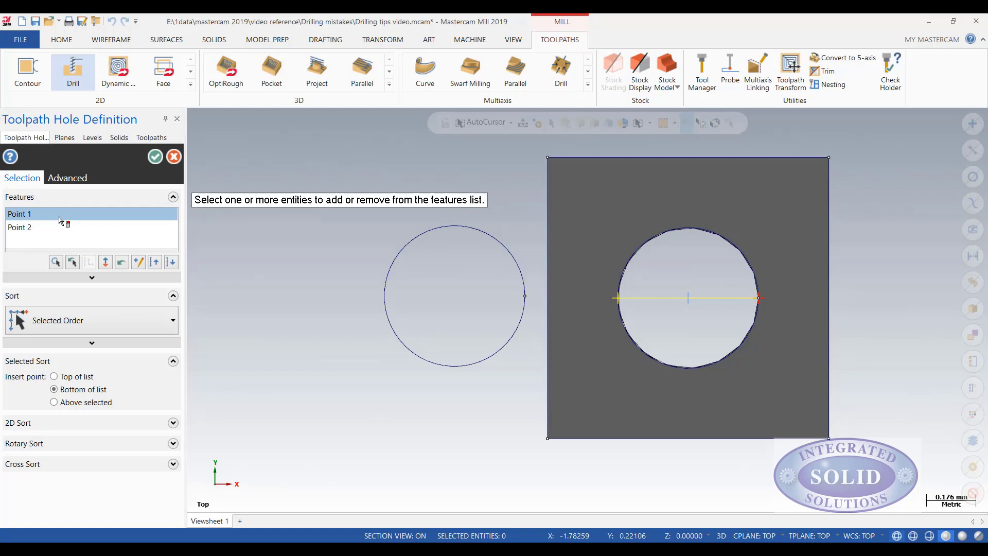
pyautogui.press('Delete')
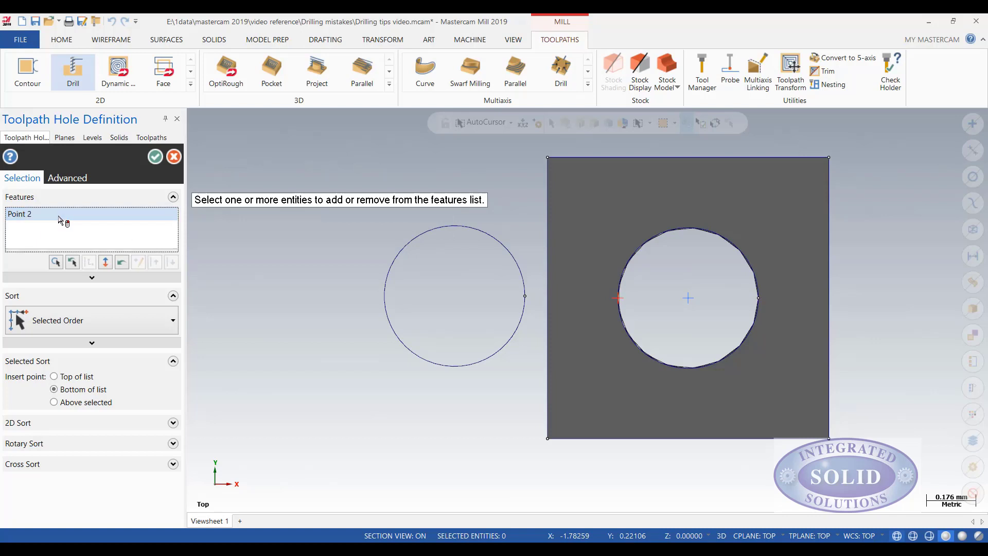
pyautogui.click(59, 220)
pyautogui.press('Delete')
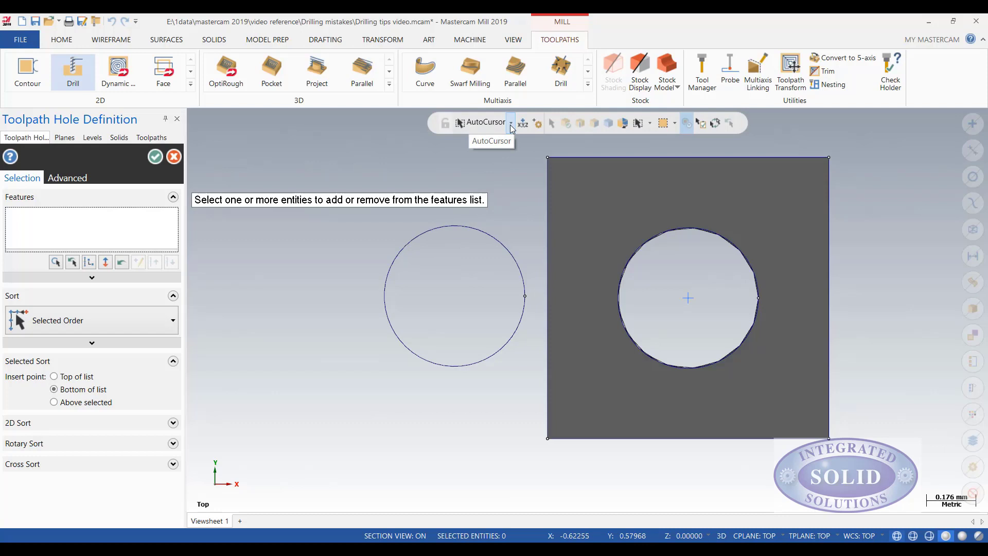
# - Lock point selection to Arc Center, and add the centers of the wireframe circle and the part's hole as drill points
pyautogui.click(511, 123)
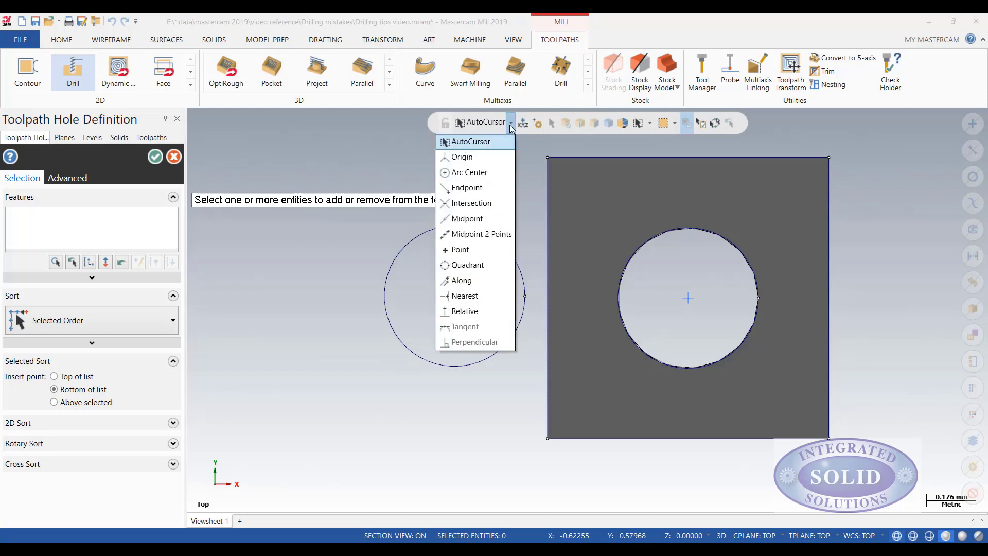
pyautogui.click(469, 174)
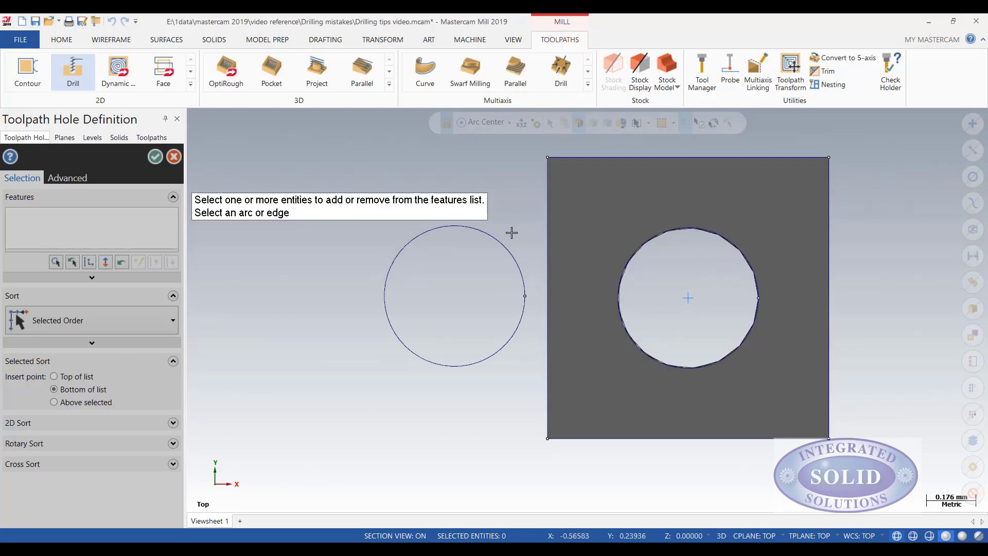
pyautogui.click(420, 236)
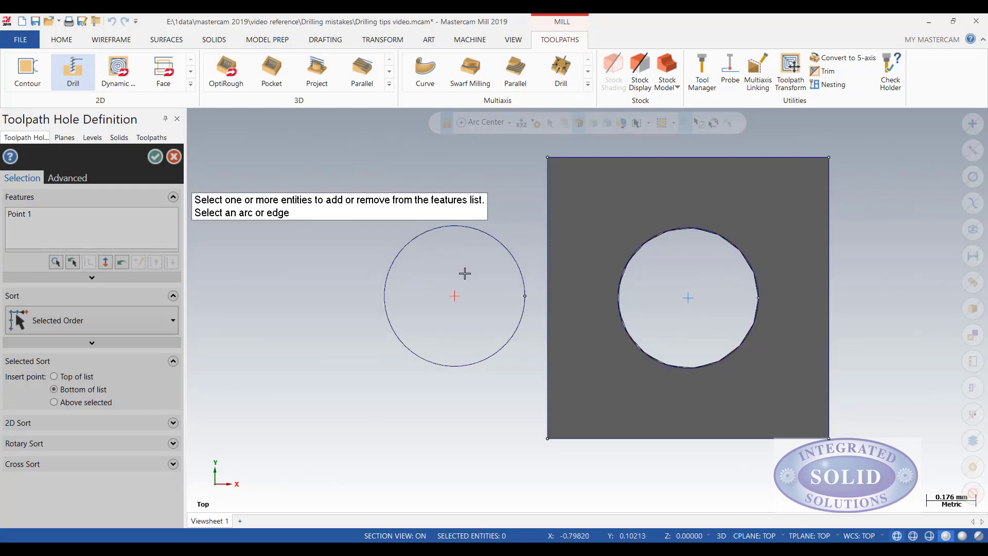
pyautogui.click(654, 246)
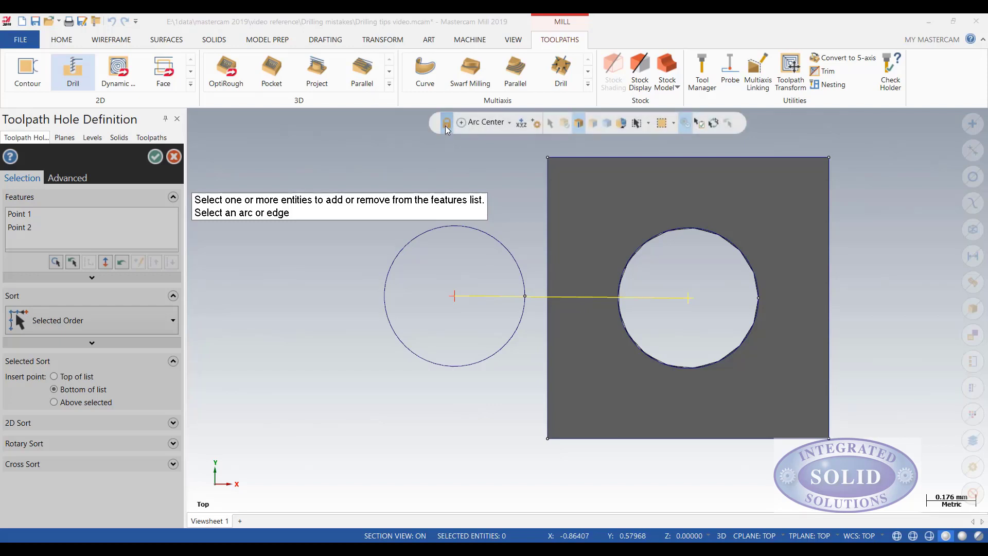
# - Release the Arc Center lock and set point selection back to AutoCursor
pyautogui.click(509, 123)
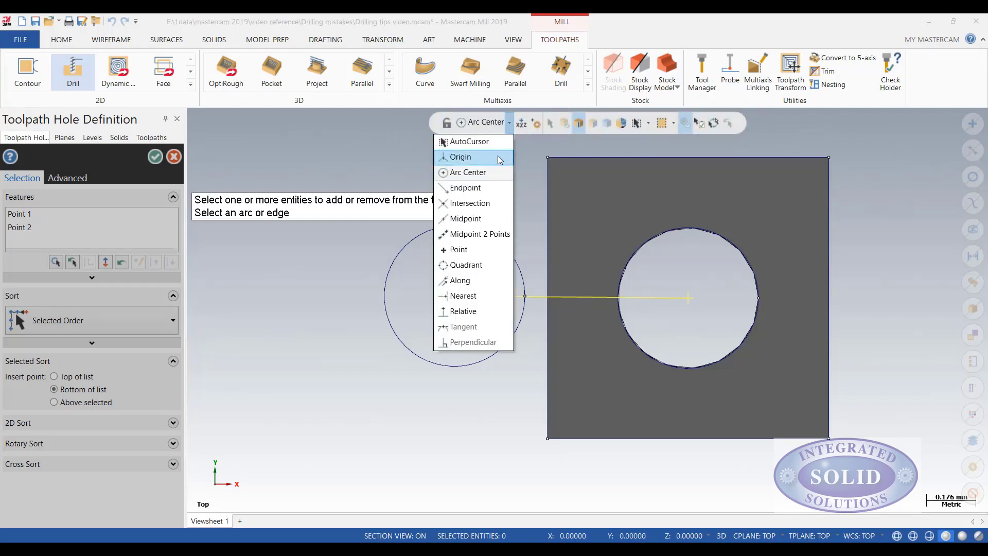
pyautogui.click(468, 172)
pyautogui.click(510, 122)
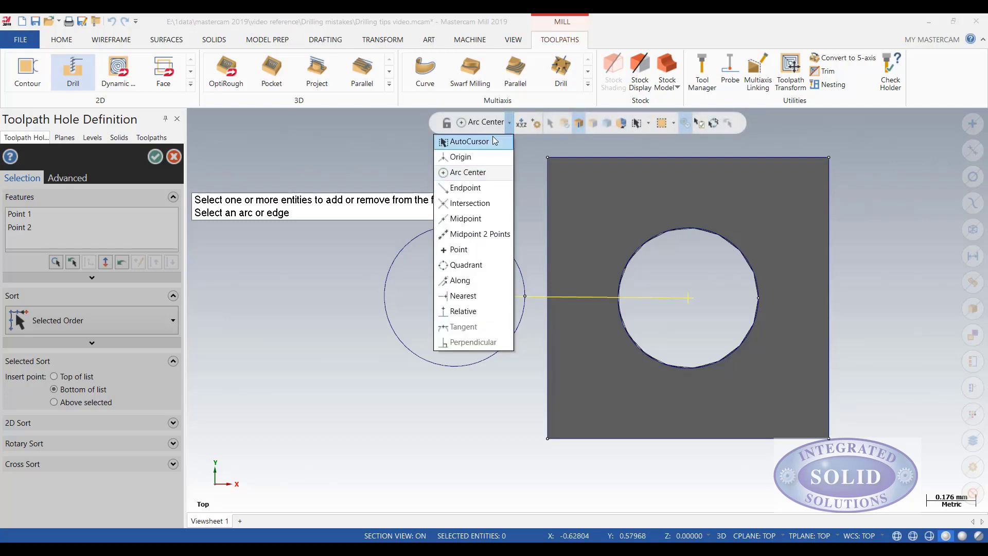
pyautogui.click(494, 141)
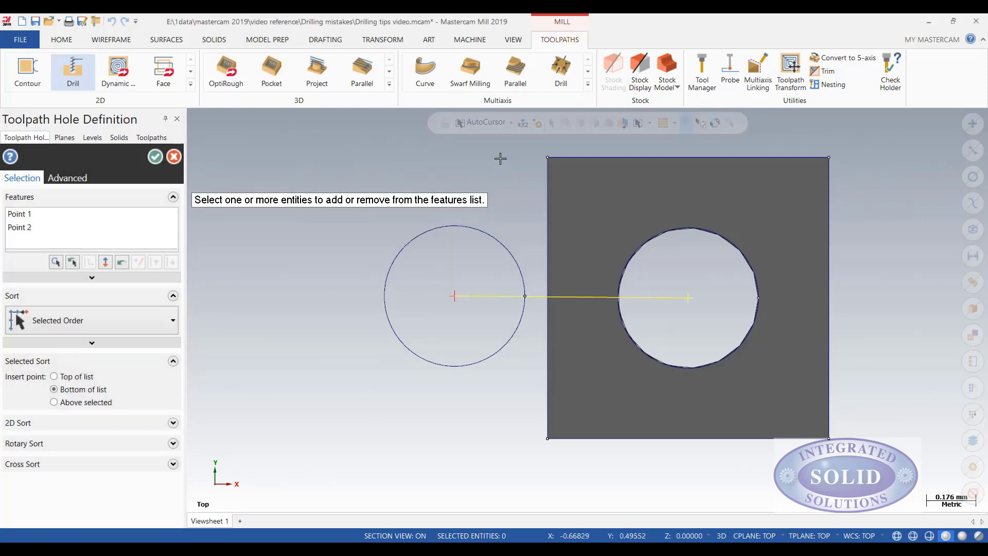
# - Lock point selection to Arc Center again, and cancel the override to return to AutoCursor
pyautogui.click(510, 123)
pyautogui.click(469, 171)
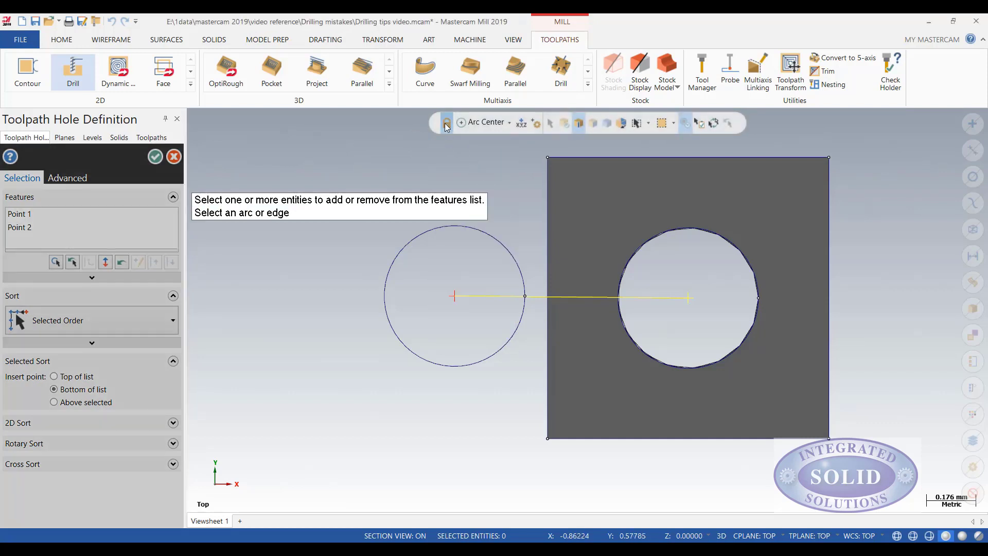
pyautogui.press('Escape')
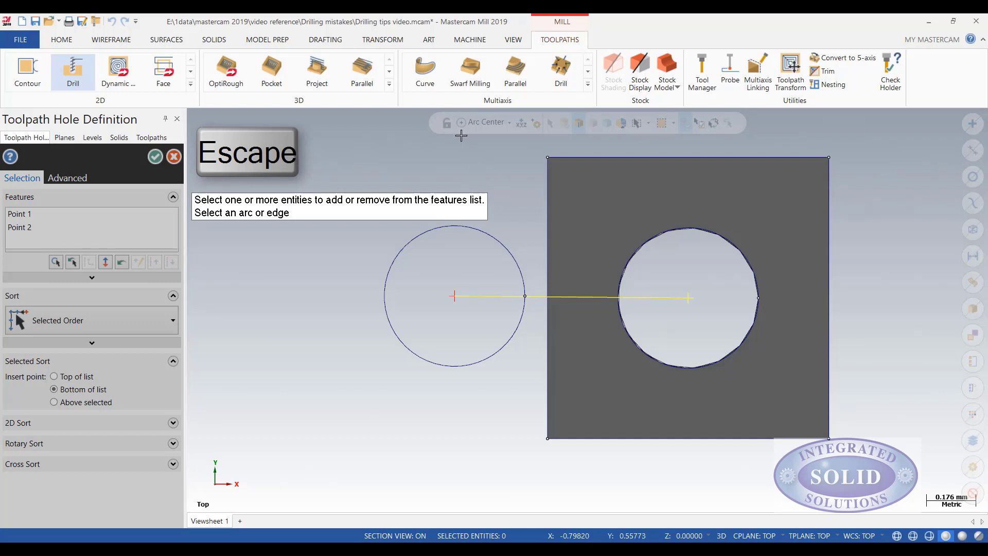
pyautogui.press('Escape')
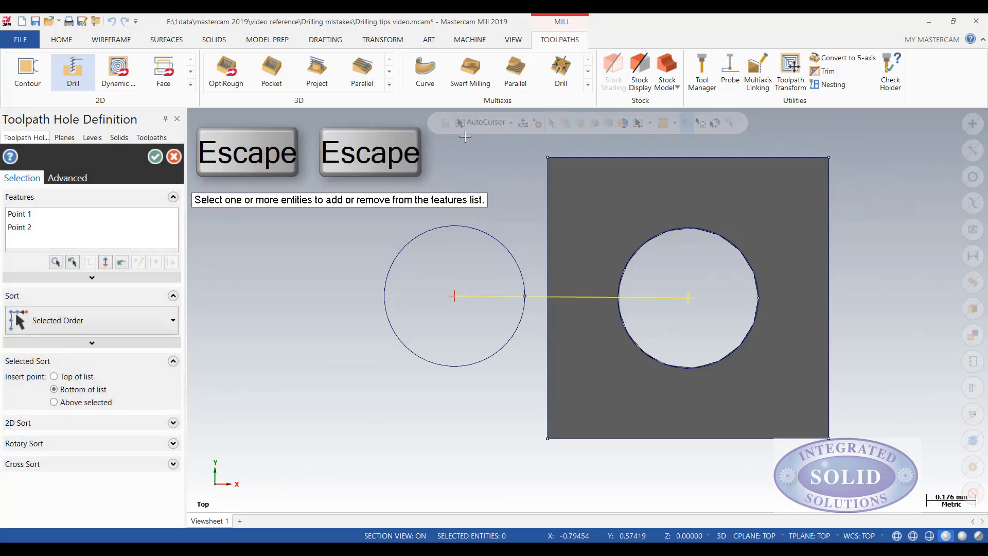